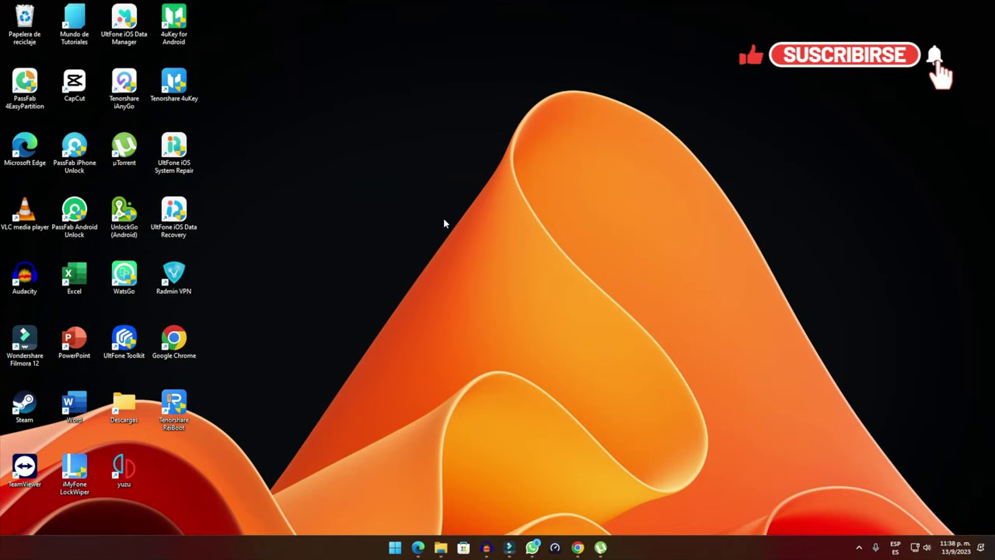
# Switch to Microsoft Edge and download the free Windows version of Tenorshare iCareFone from its product page.
pyautogui.click(419, 548)
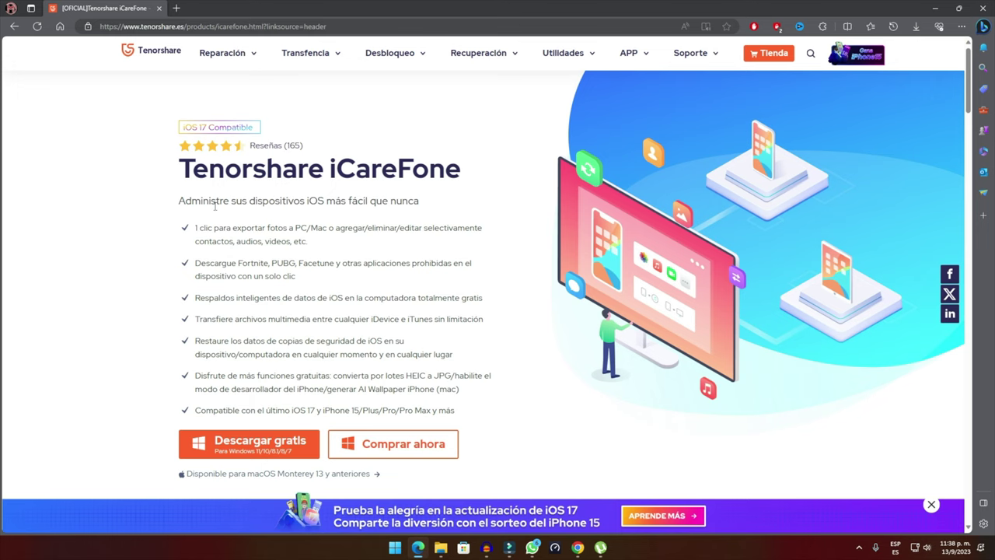
pyautogui.scroll(-6, 278, 199)
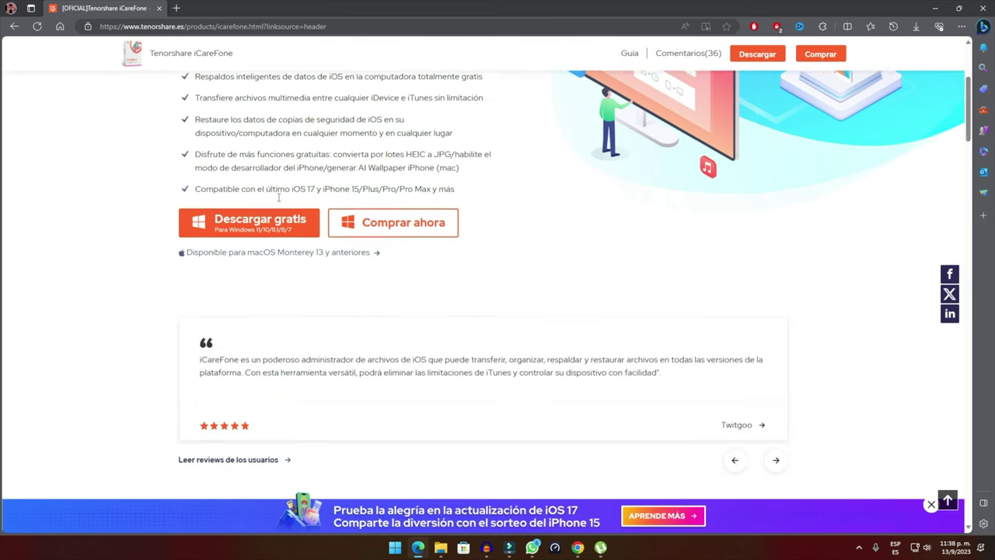
pyautogui.scroll(2, 280, 202)
pyautogui.scroll(1, 279, 201)
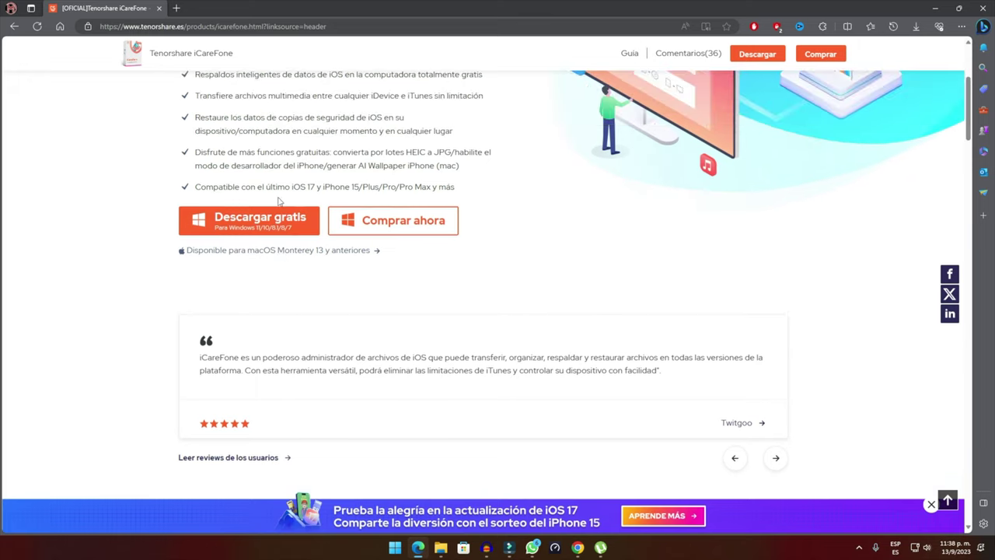
pyautogui.scroll(3, 278, 202)
pyautogui.scroll(-2, 257, 311)
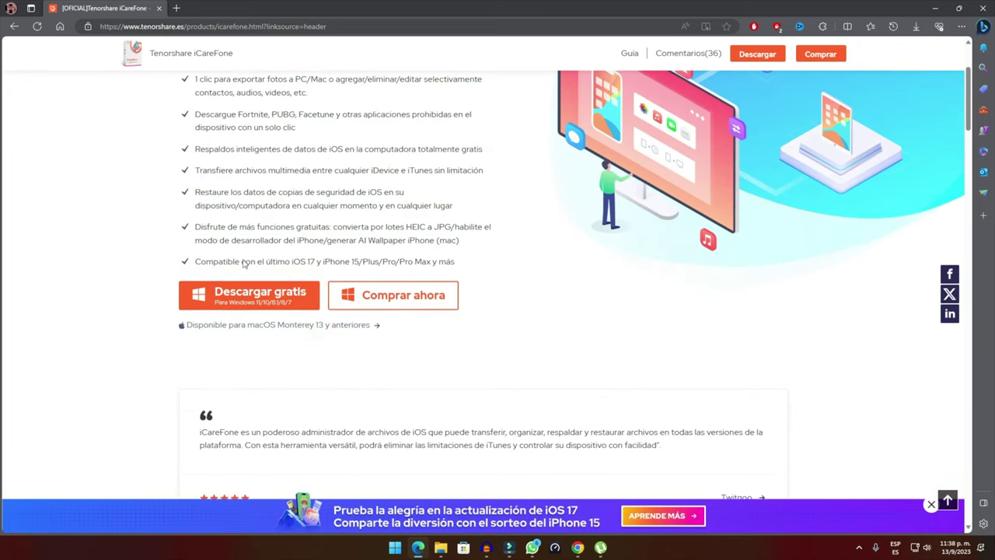
pyautogui.click(269, 299)
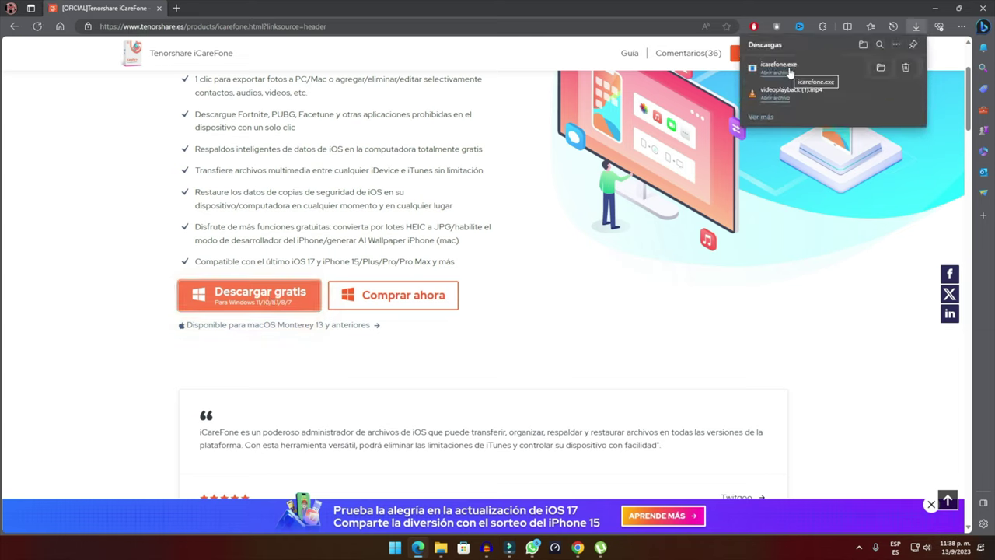
# Install Tenorshare iCareFone from the downloaded icarefone.exe with the license agreement accepted, and launch the program.
pyautogui.click(778, 72)
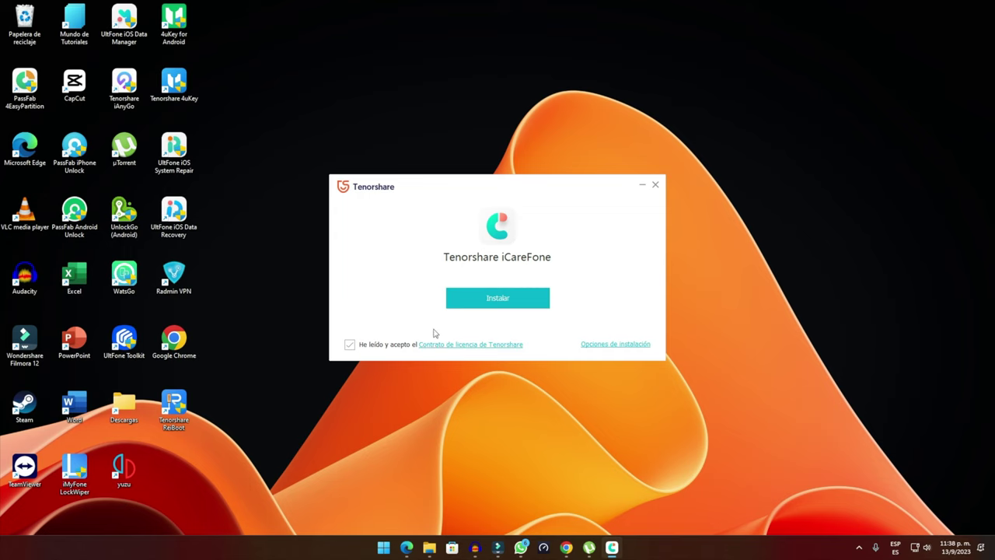
pyautogui.click(349, 343)
pyautogui.click(349, 344)
pyautogui.click(502, 296)
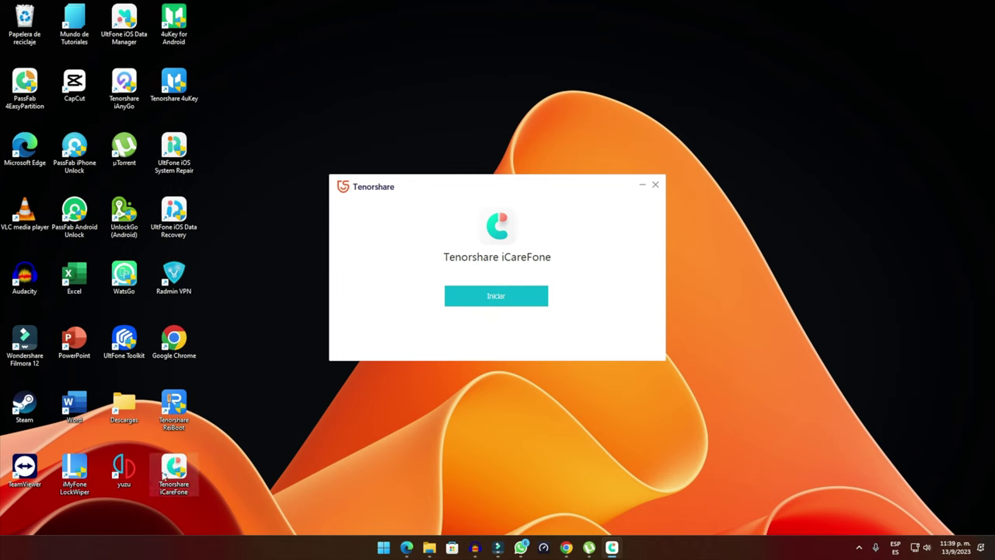
pyautogui.click(495, 299)
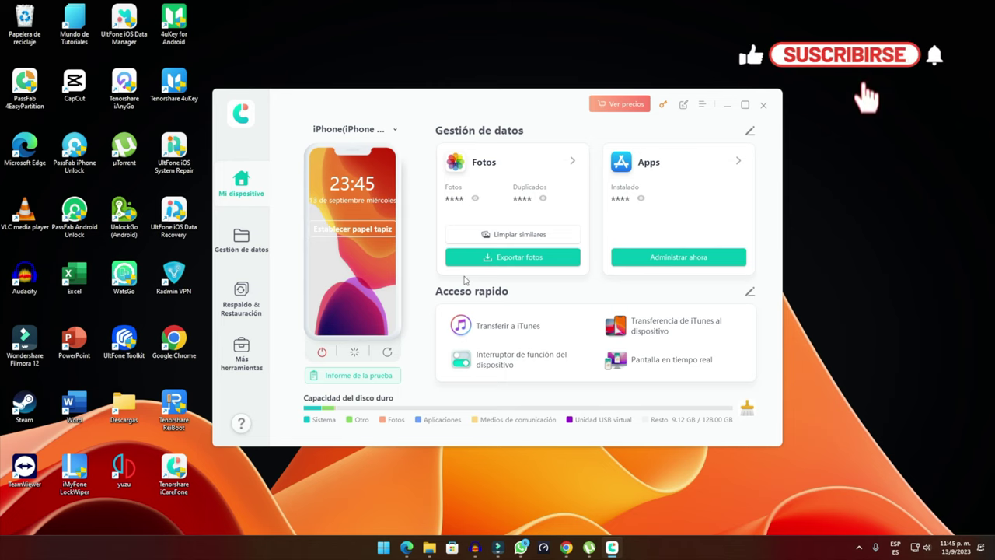
# Scan the iPhone for similar photos, review the groups found and permanently delete the preselected duplicates.
pyautogui.click(504, 236)
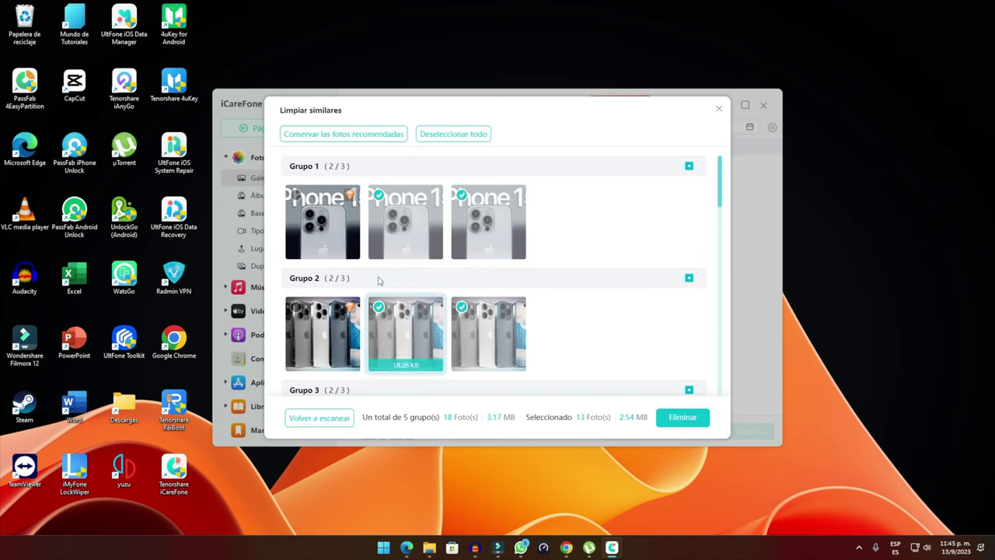
pyautogui.scroll(-6, 422, 231)
pyautogui.scroll(6, 426, 238)
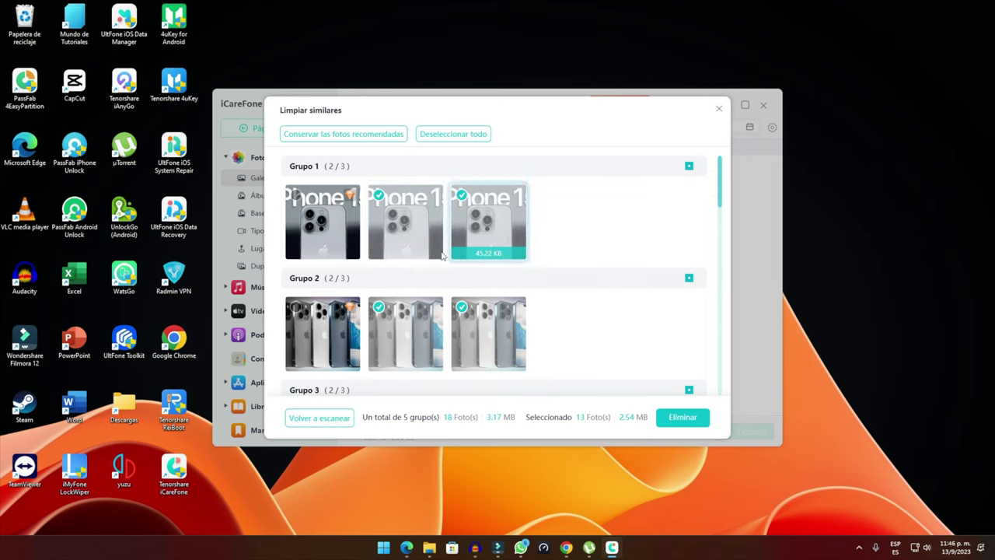
pyautogui.scroll(-6, 447, 323)
pyautogui.scroll(6, 486, 319)
pyautogui.scroll(-6, 335, 236)
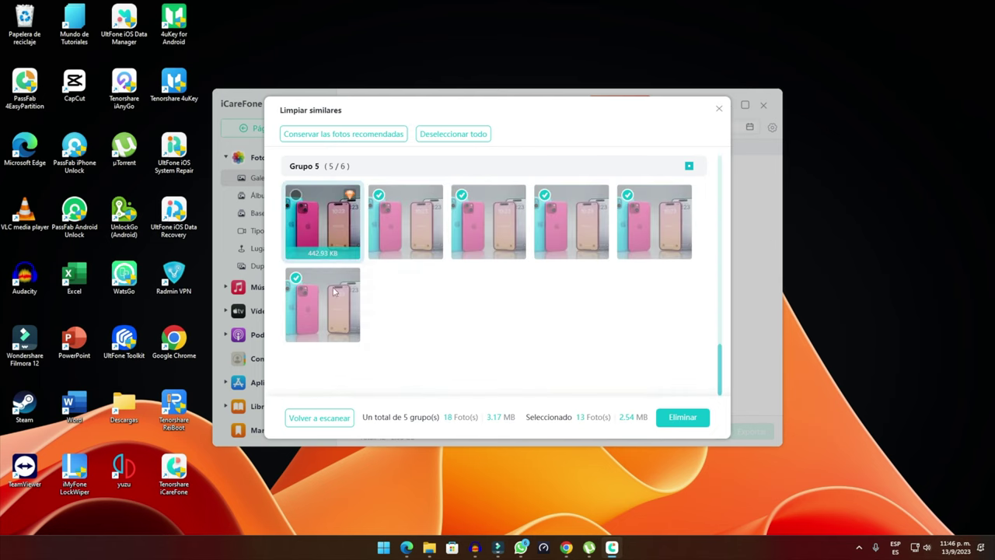
pyautogui.click(666, 418)
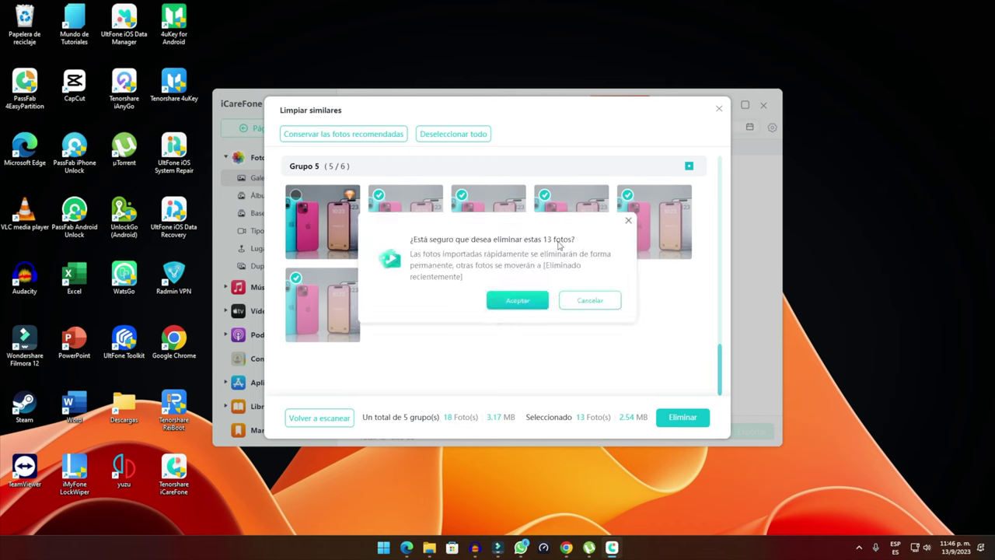
pyautogui.click(521, 302)
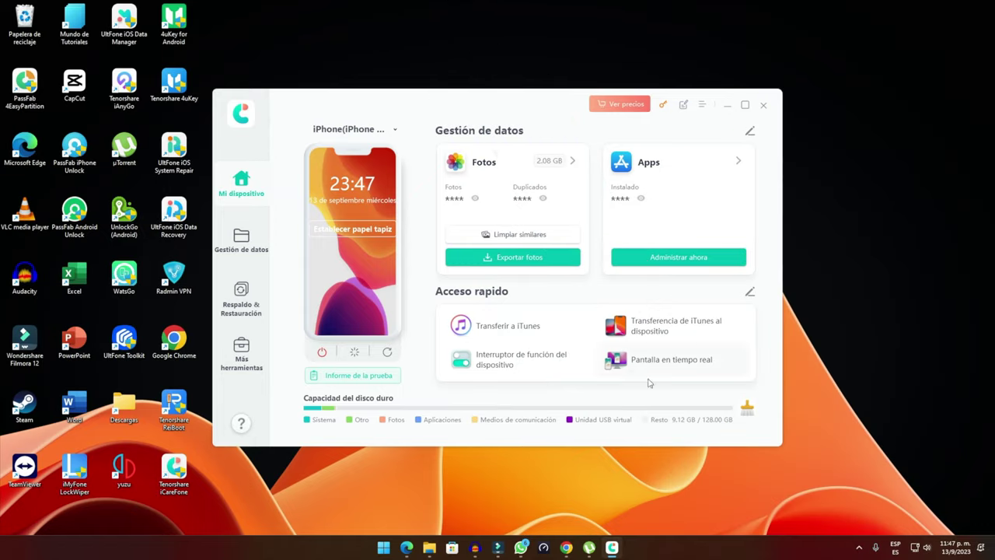
# Check the quick and deep cleaning options for the device storage, and return to the device overview.
pyautogui.click(748, 408)
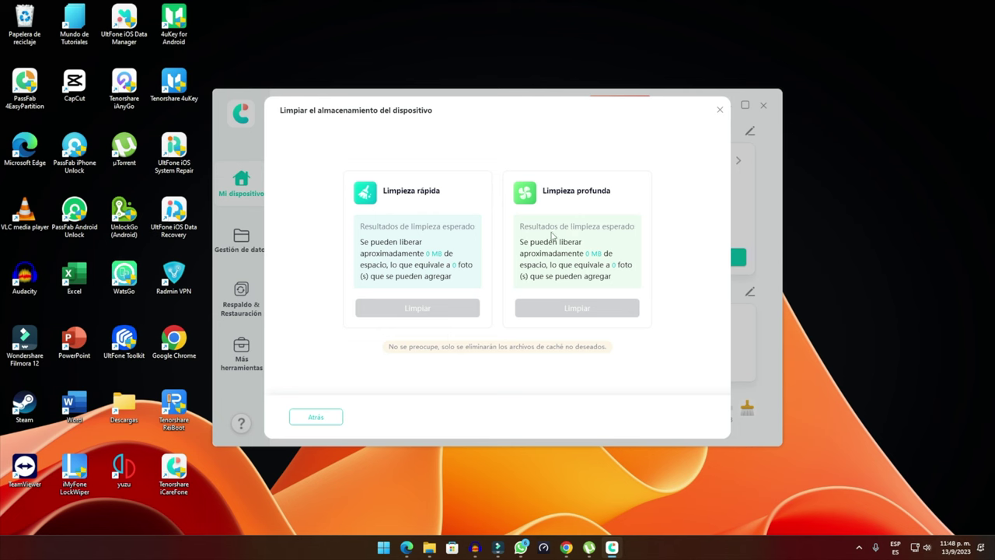
pyautogui.click(720, 110)
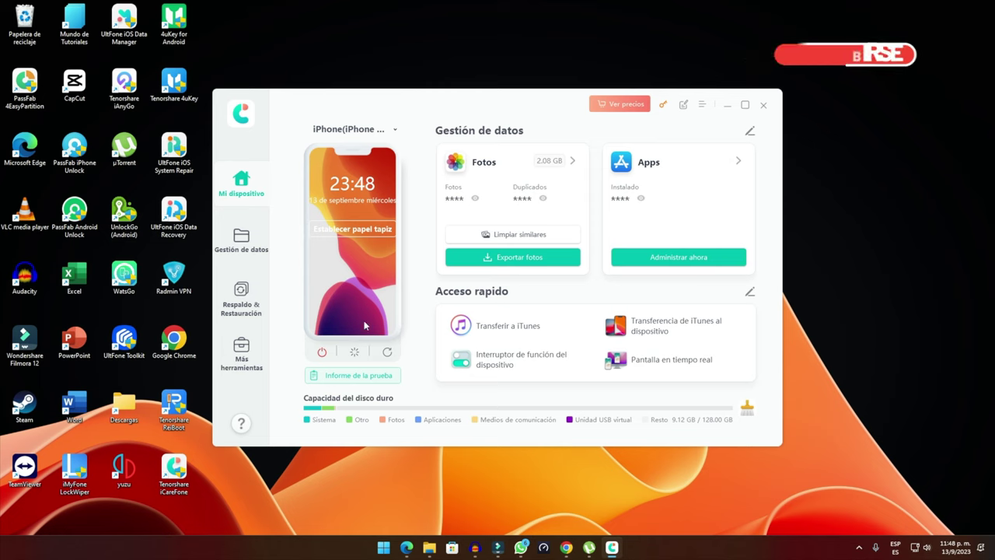
# Start a new backup of the connected iPhone XR, up to the choice of file types.
pyautogui.click(241, 300)
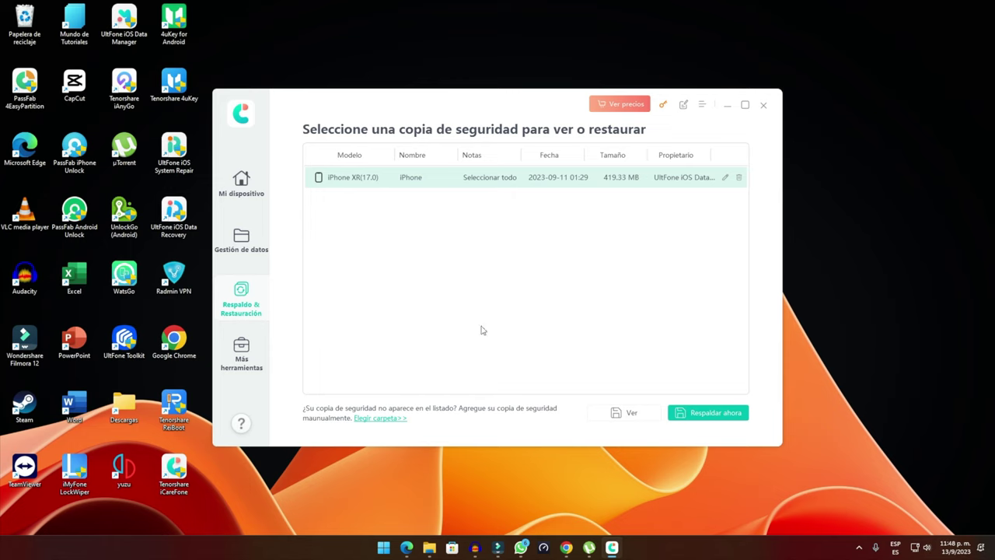
pyautogui.click(703, 414)
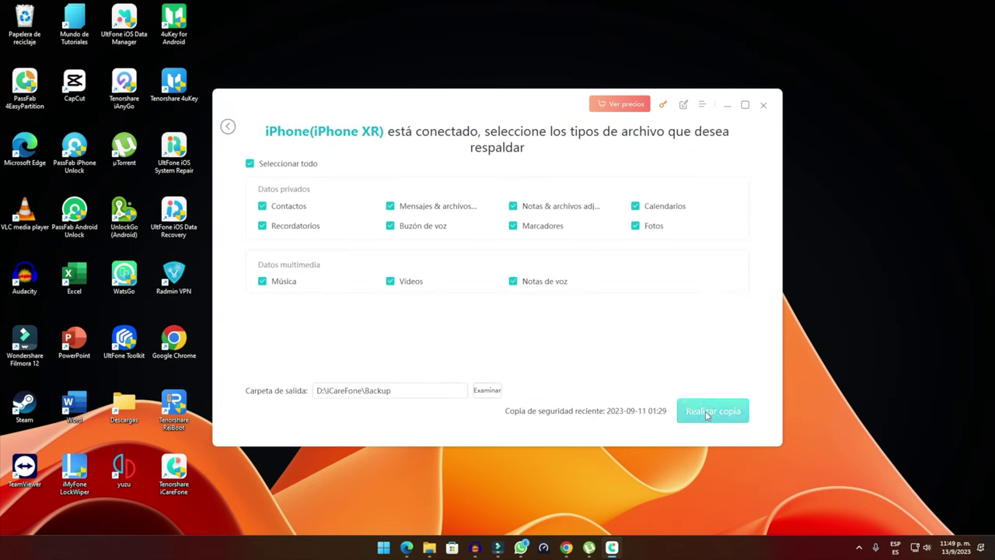
pyautogui.click(263, 207)
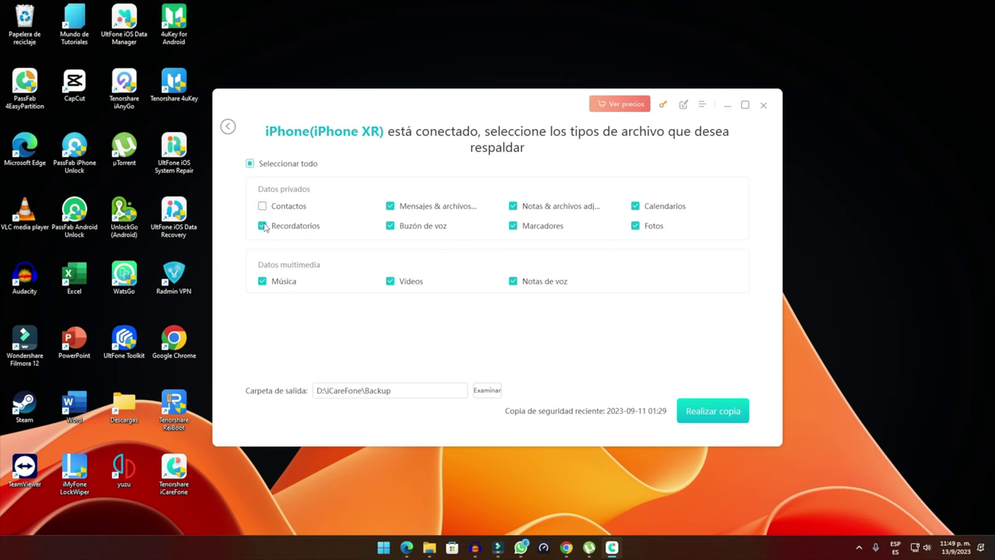
pyautogui.click(263, 227)
pyautogui.click(251, 166)
pyautogui.click(252, 167)
# Back up all file types of the iPhone XR to D:\iCareFone\Backup and acknowledge the lock-screen password notice.
pyautogui.click(700, 409)
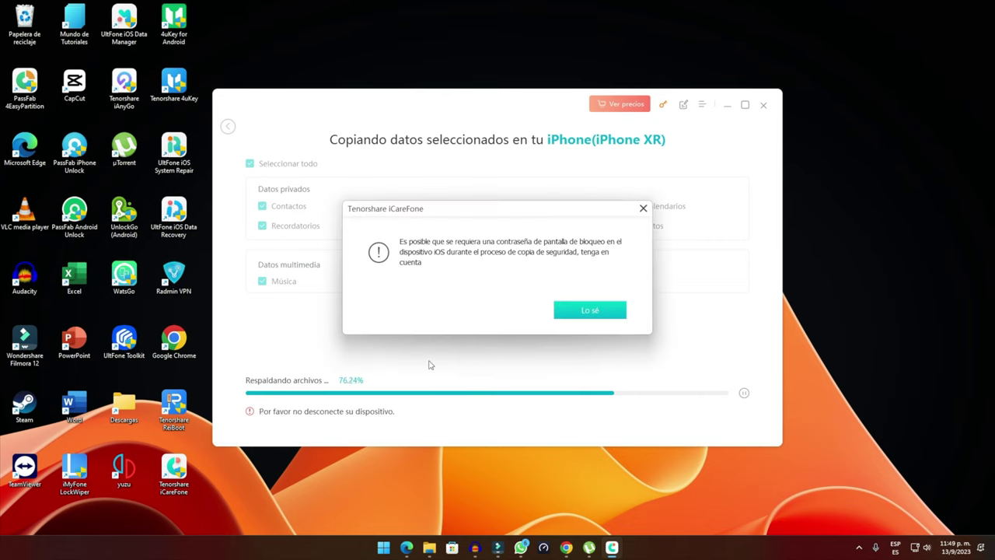
pyautogui.press('Return')
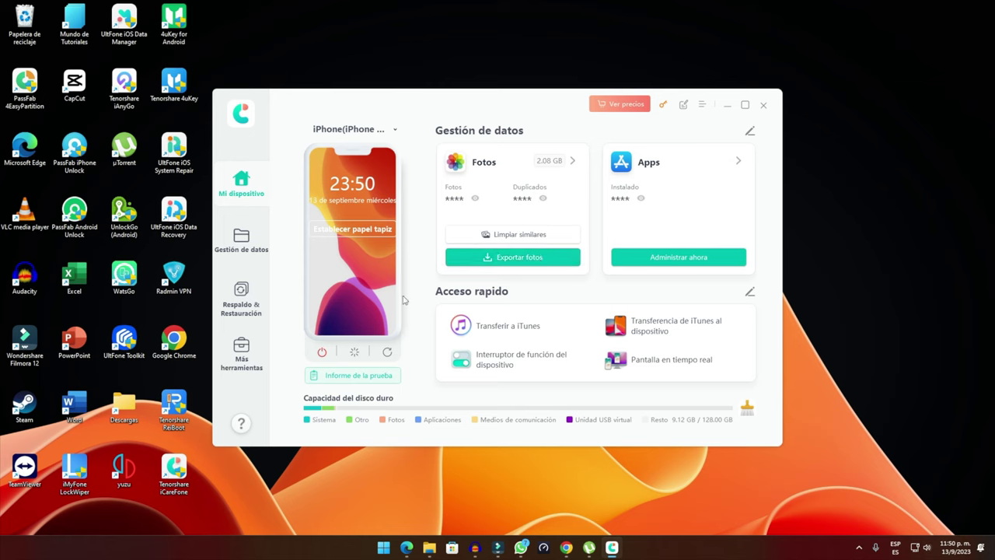
pyautogui.click(247, 297)
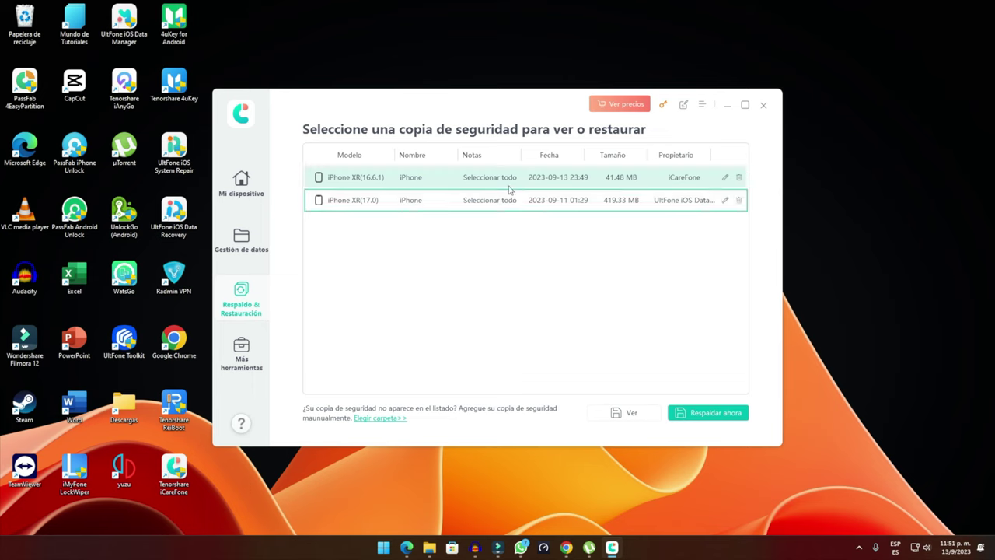
pyautogui.doubleClick(441, 178)
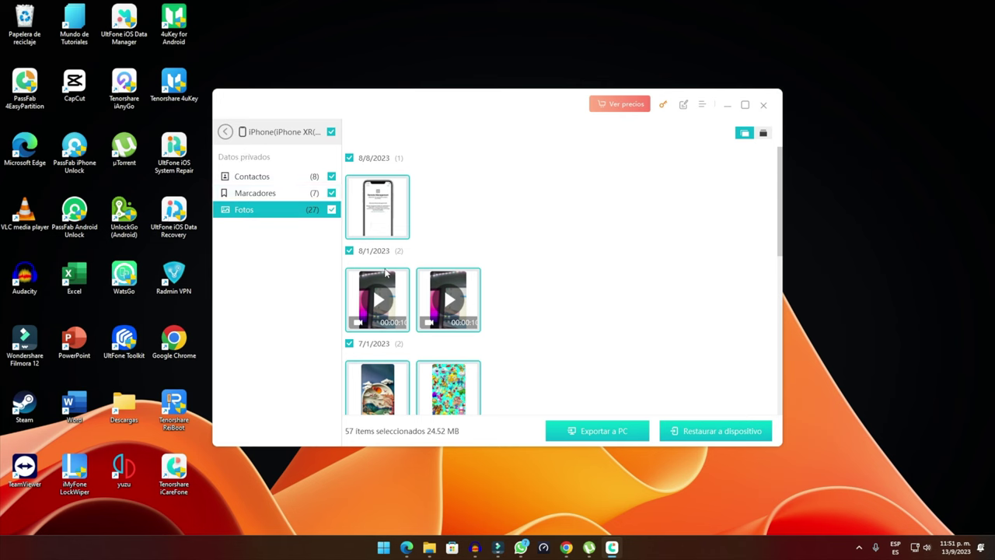
pyautogui.scroll(-2, 386, 271)
pyautogui.scroll(-1, 393, 269)
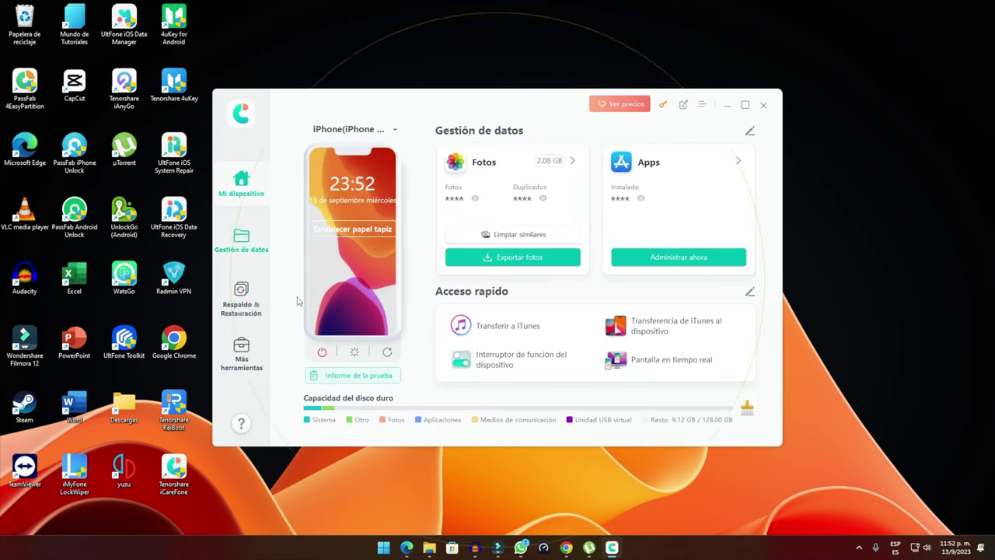
# Browse the device's data management categories, including the photo gallery, music and videos, and return to the main page.
pyautogui.click(243, 238)
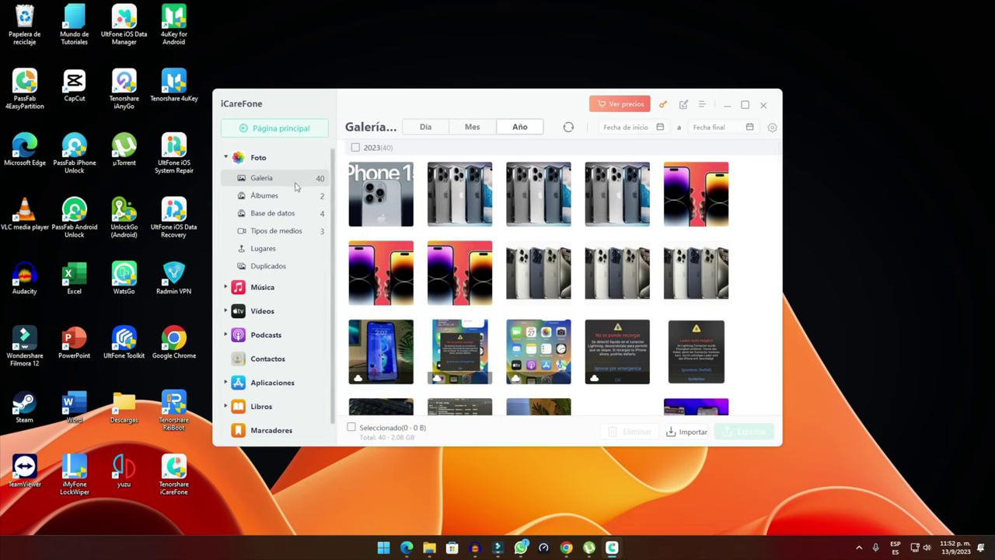
pyautogui.click(259, 292)
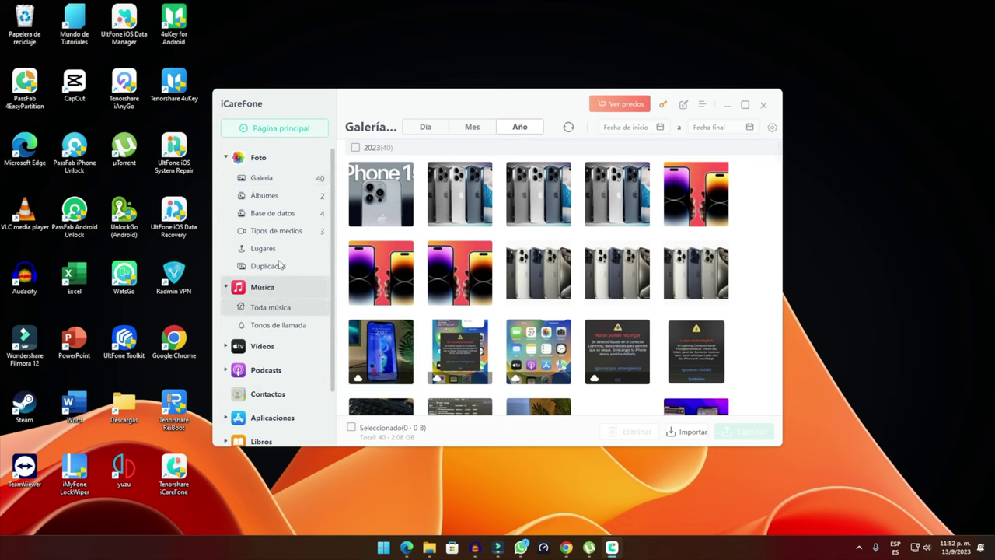
pyautogui.click(272, 307)
pyautogui.click(269, 347)
pyautogui.click(273, 371)
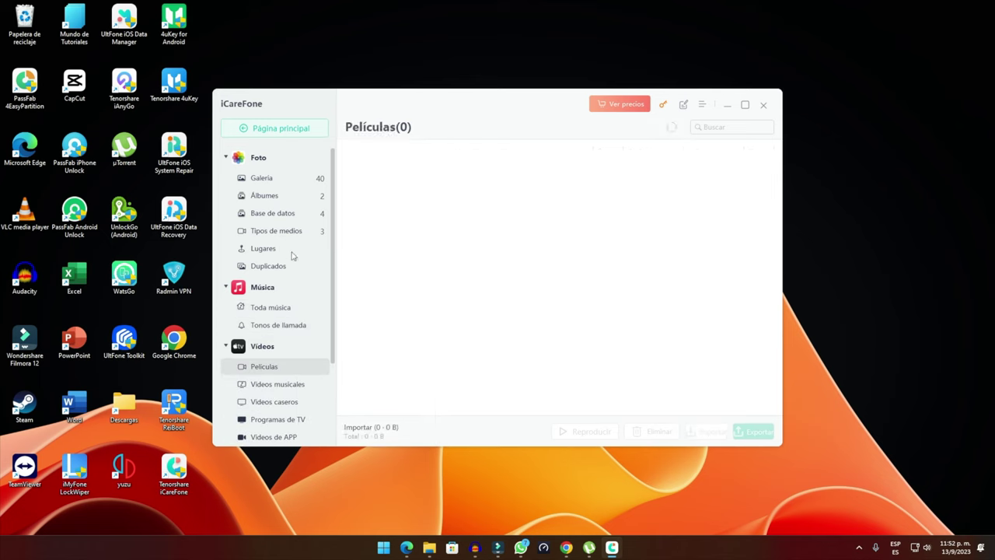
pyautogui.scroll(-1, 334, 245)
pyautogui.scroll(-2, 335, 245)
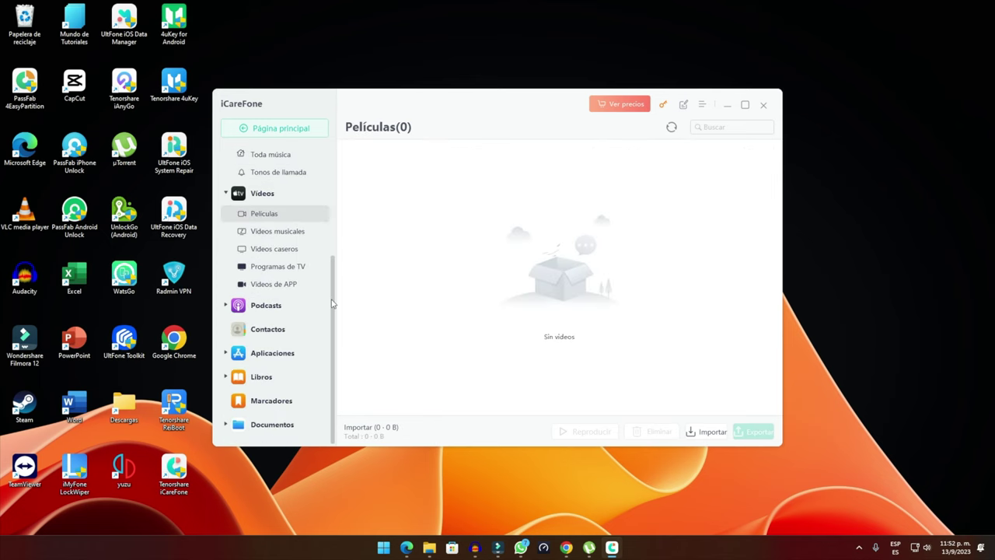
pyautogui.click(281, 128)
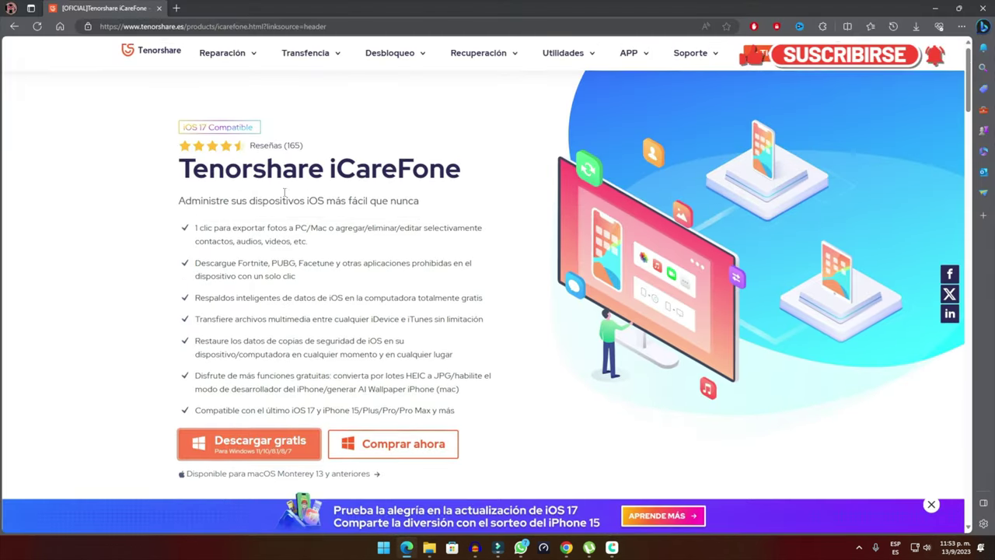
# Look through the feature descriptions on the Tenorshare iCareFone product page in Microsoft Edge.
pyautogui.scroll(-10, 285, 191)
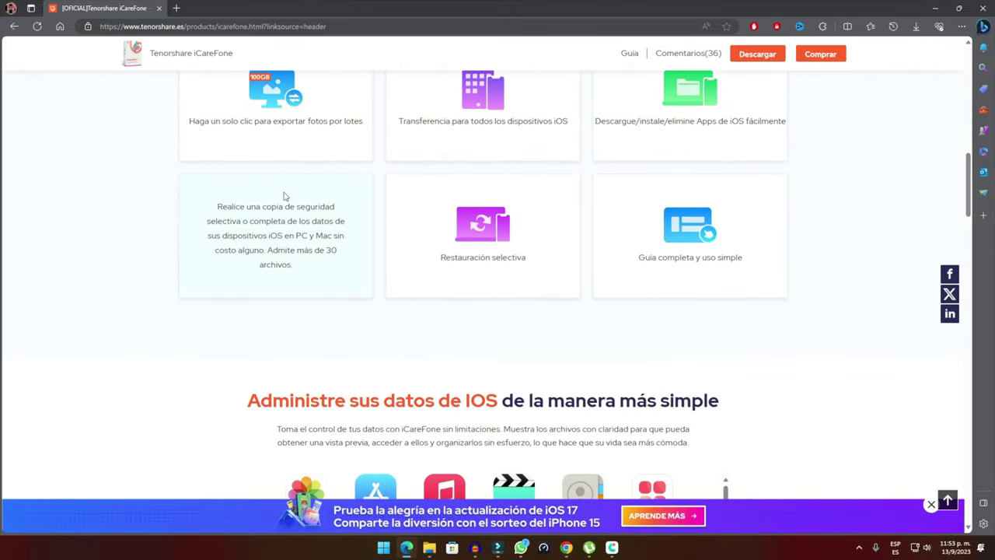
pyautogui.scroll(-5, 285, 196)
pyautogui.scroll(-6, 285, 196)
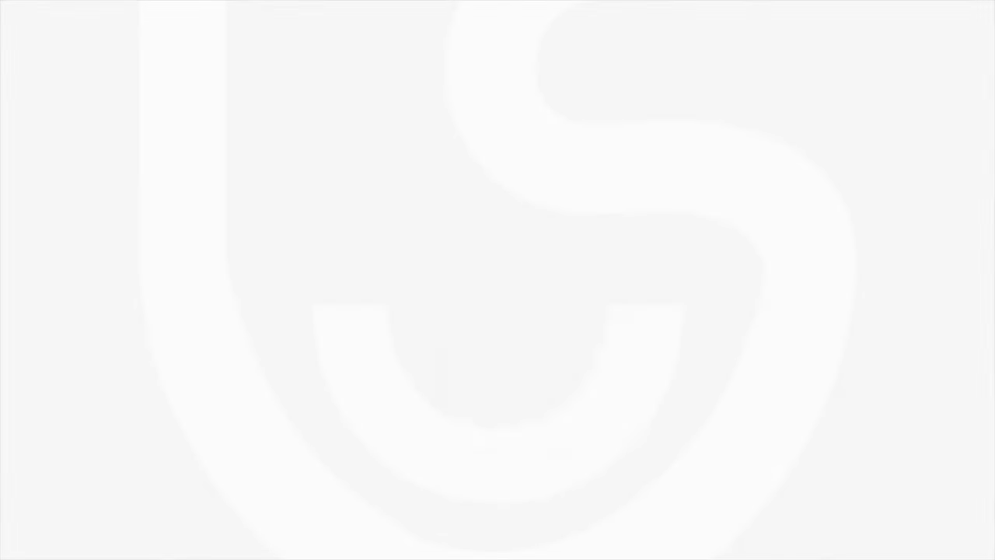